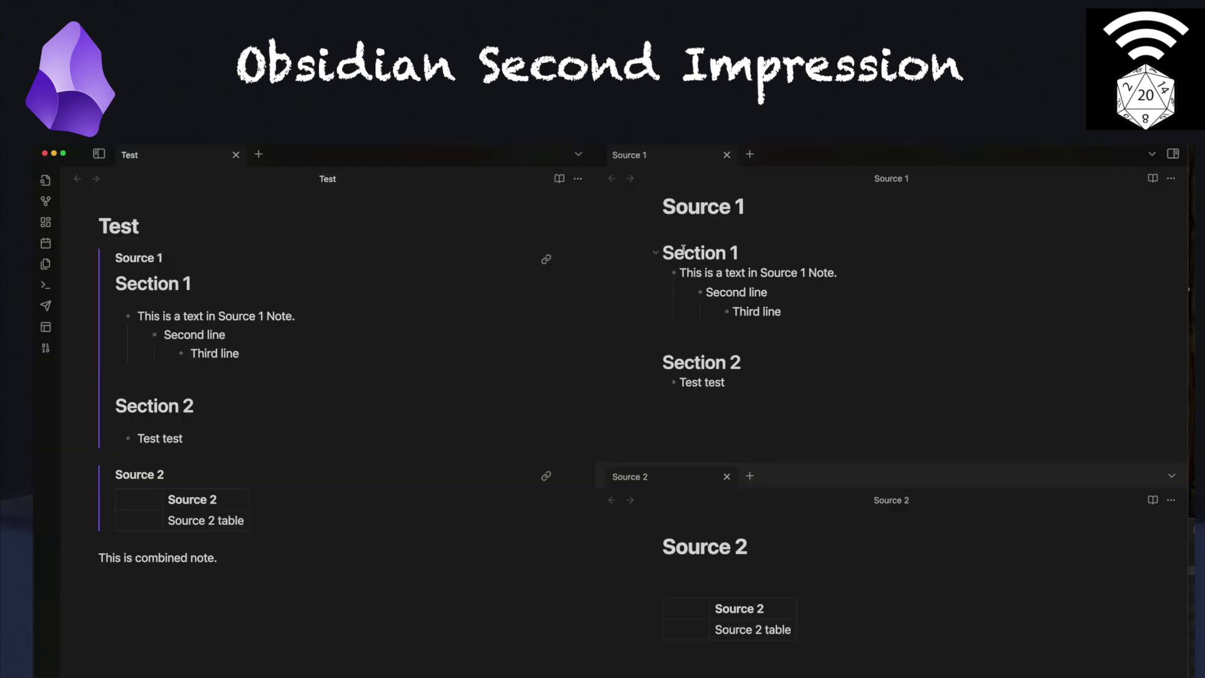
Rename the Section 1 heading in the Source 1 note to Section 0
click(704, 252)
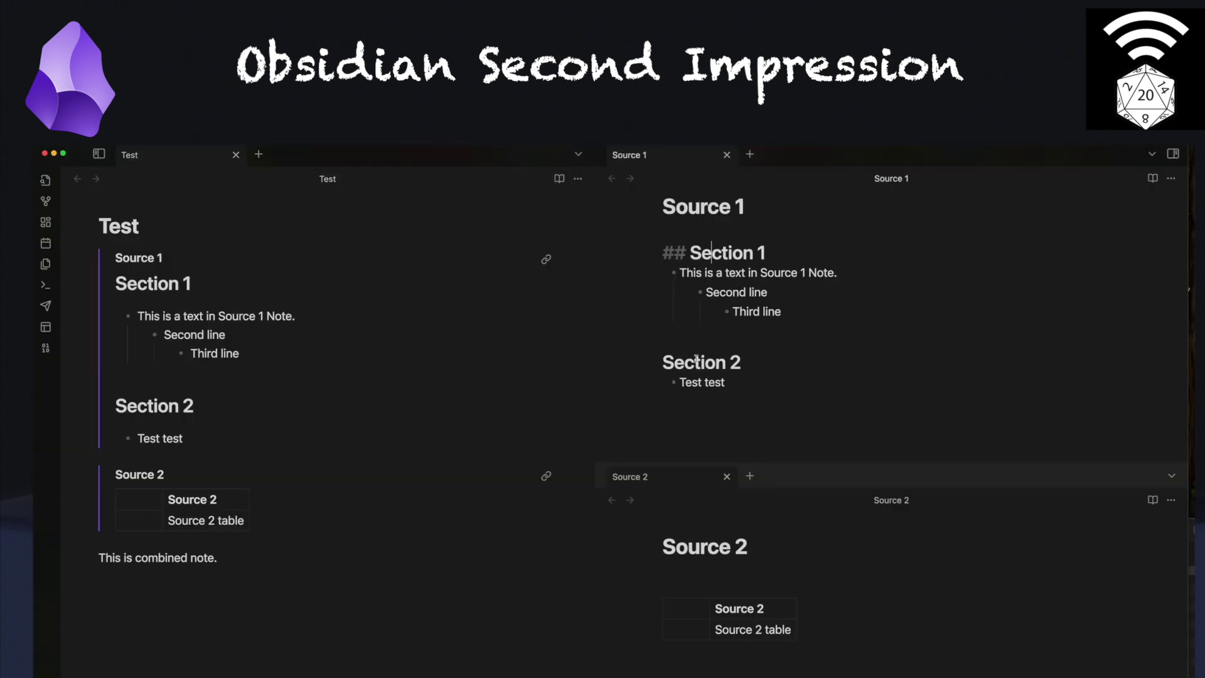
click(134, 259)
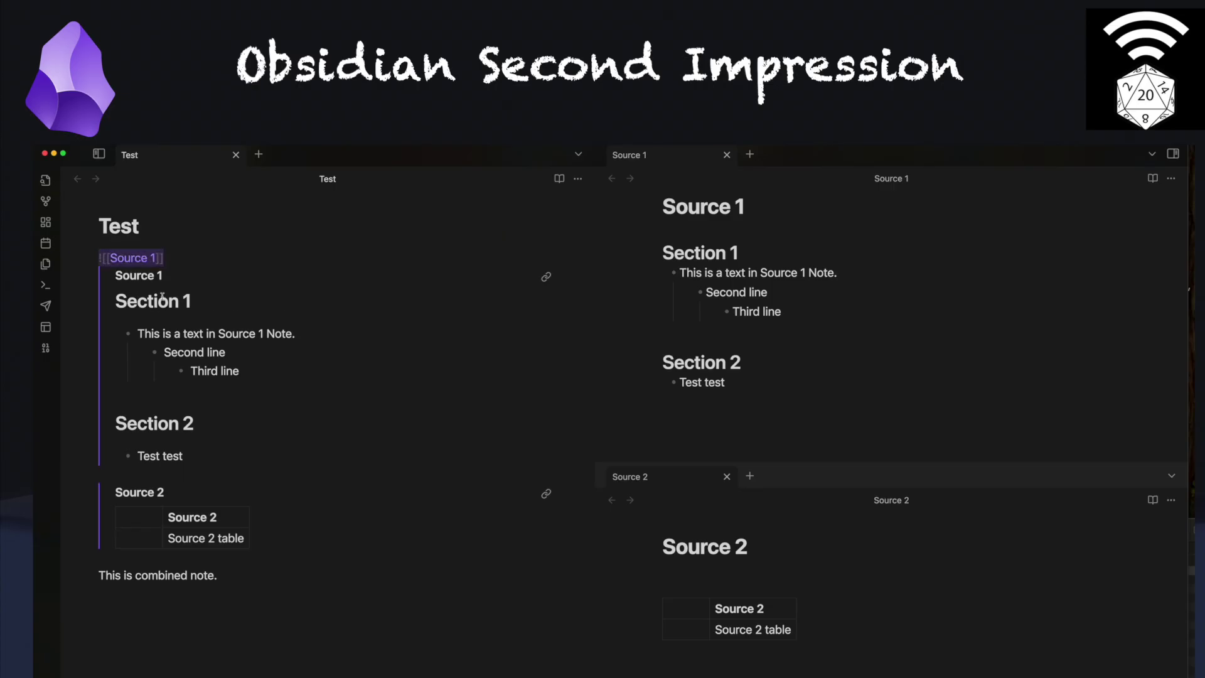
key(alt+shift+Left)
key(alt+shift+Left)
click(758, 254)
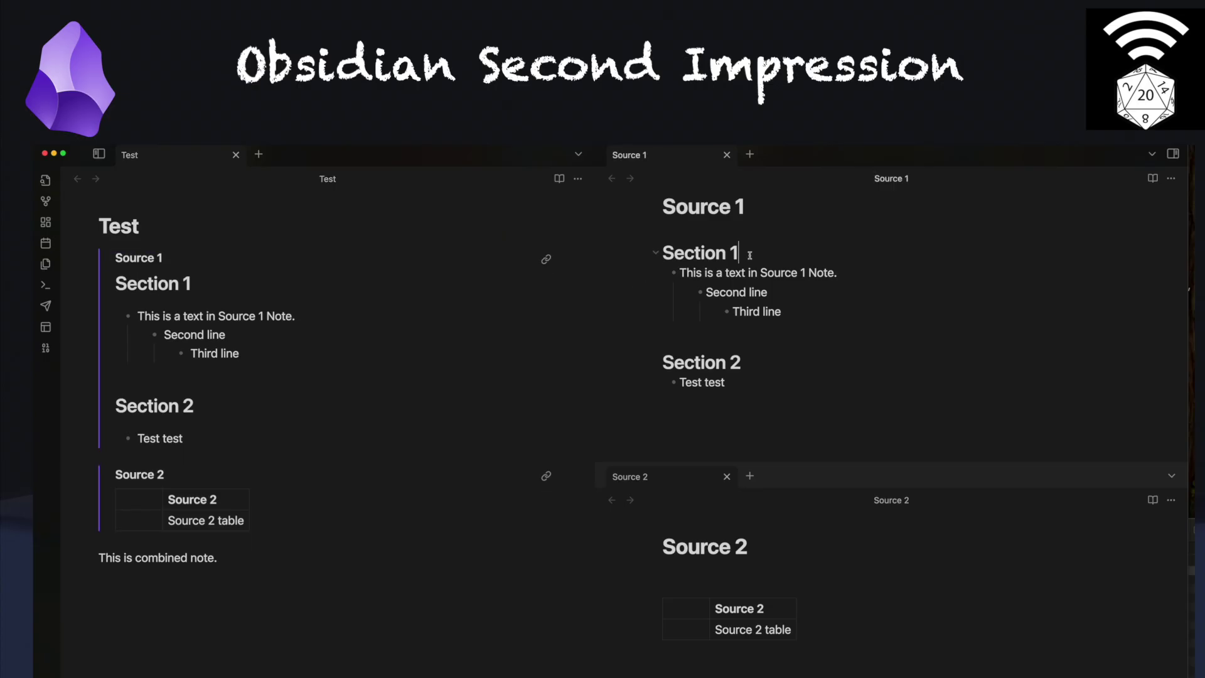
key(BackSpace)
text(0)
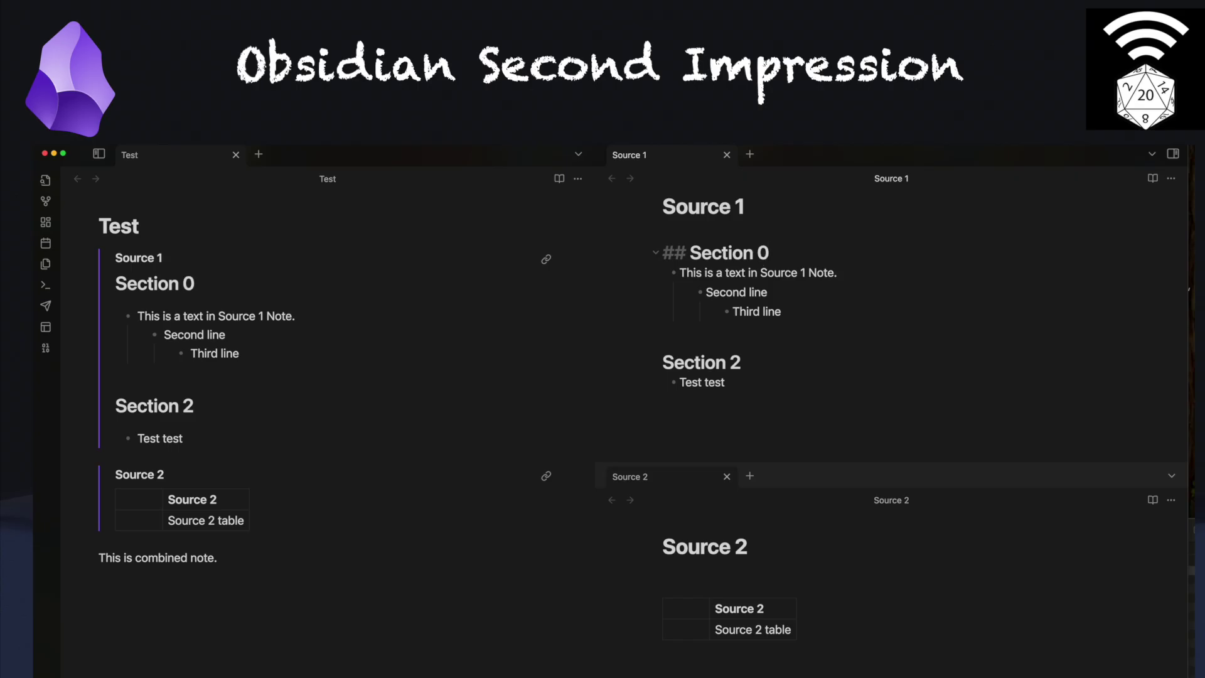
click(745, 312)
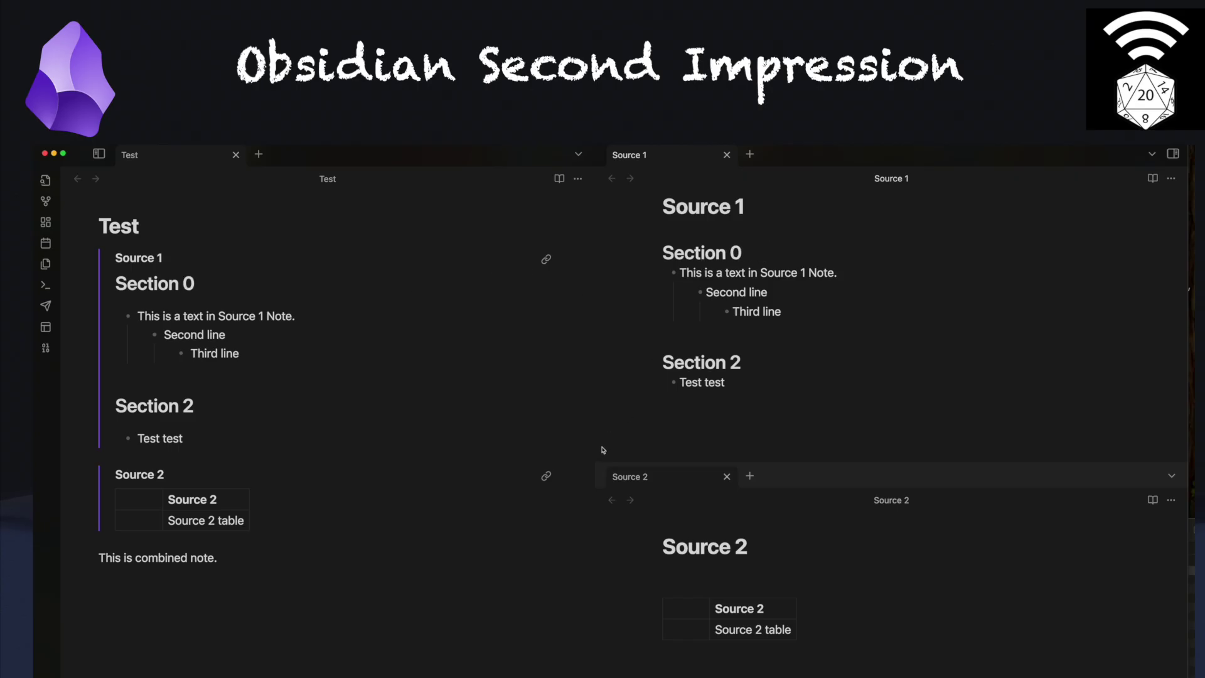
Enter "test" in the empty first cell of the second row of the table in the Source 2 note
click(695, 633)
text(test)
click(584, 644)
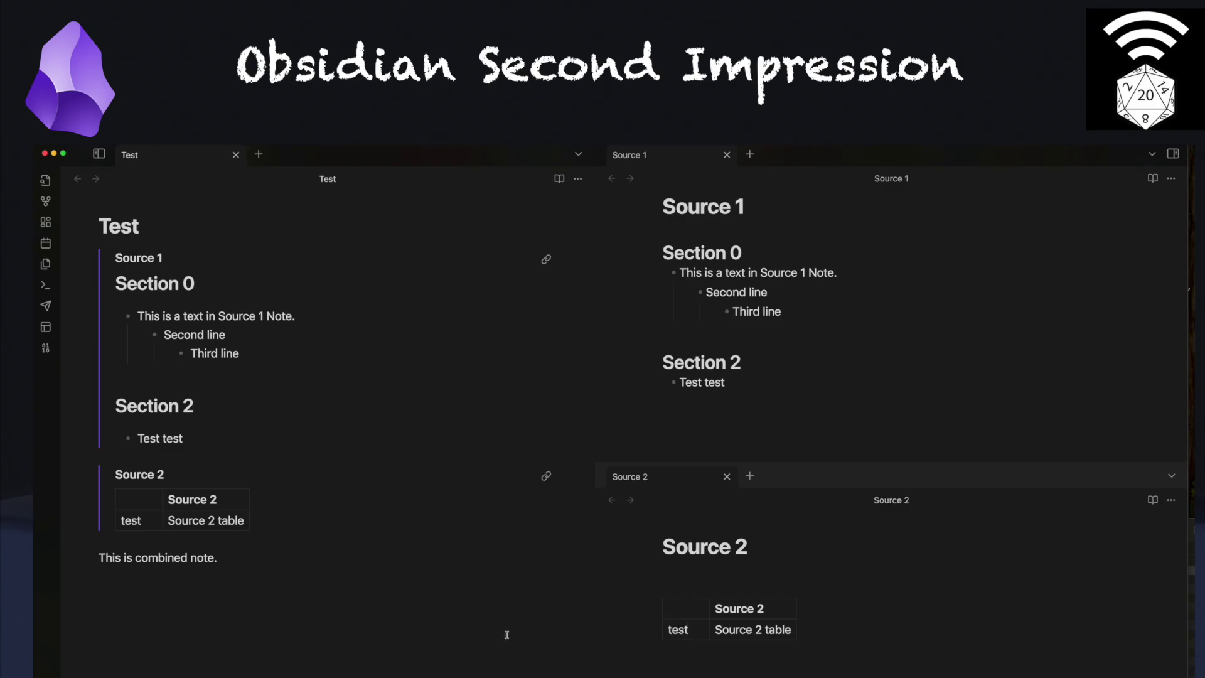
Limit the Source 1 embed in the Test note to its Section 2 heading, giving ![[Source 1#Section 2]]
click(263, 565)
click(306, 437)
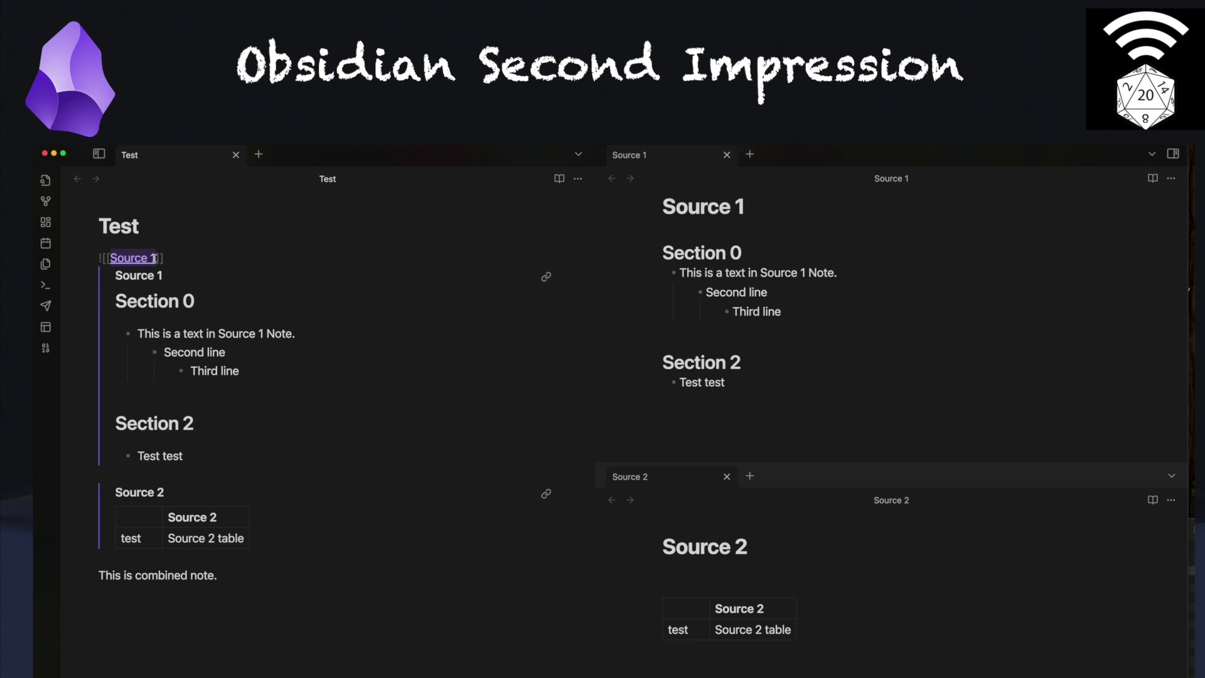
text(#)
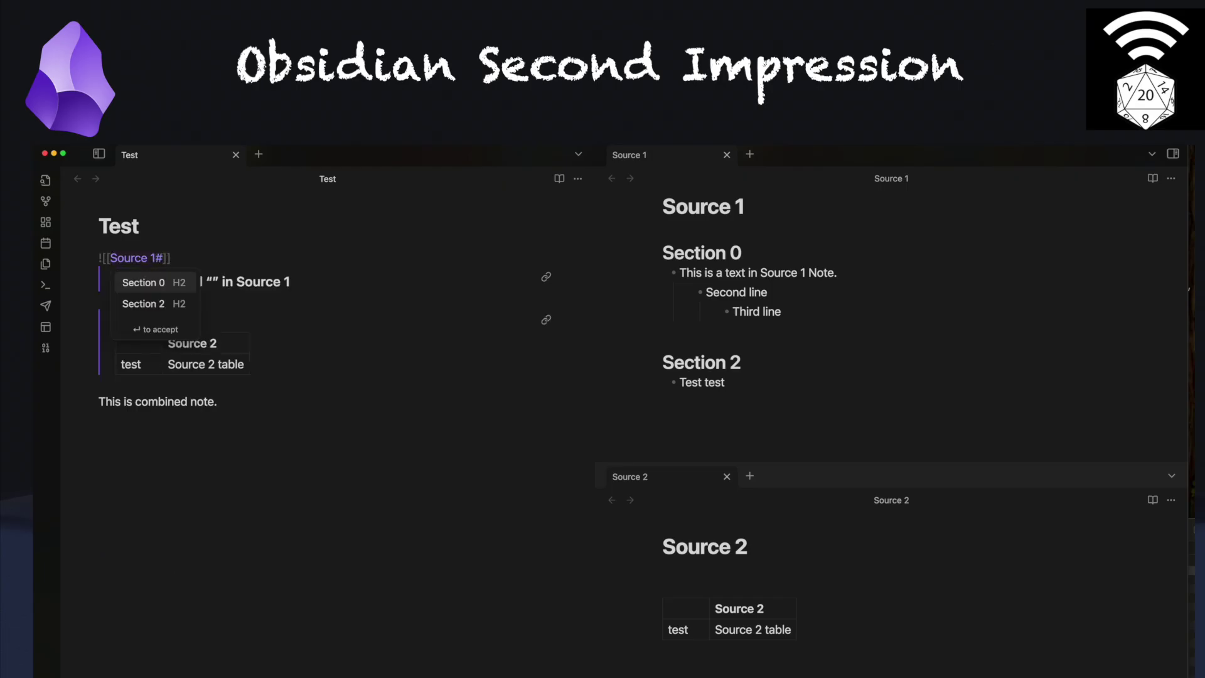
click(158, 300)
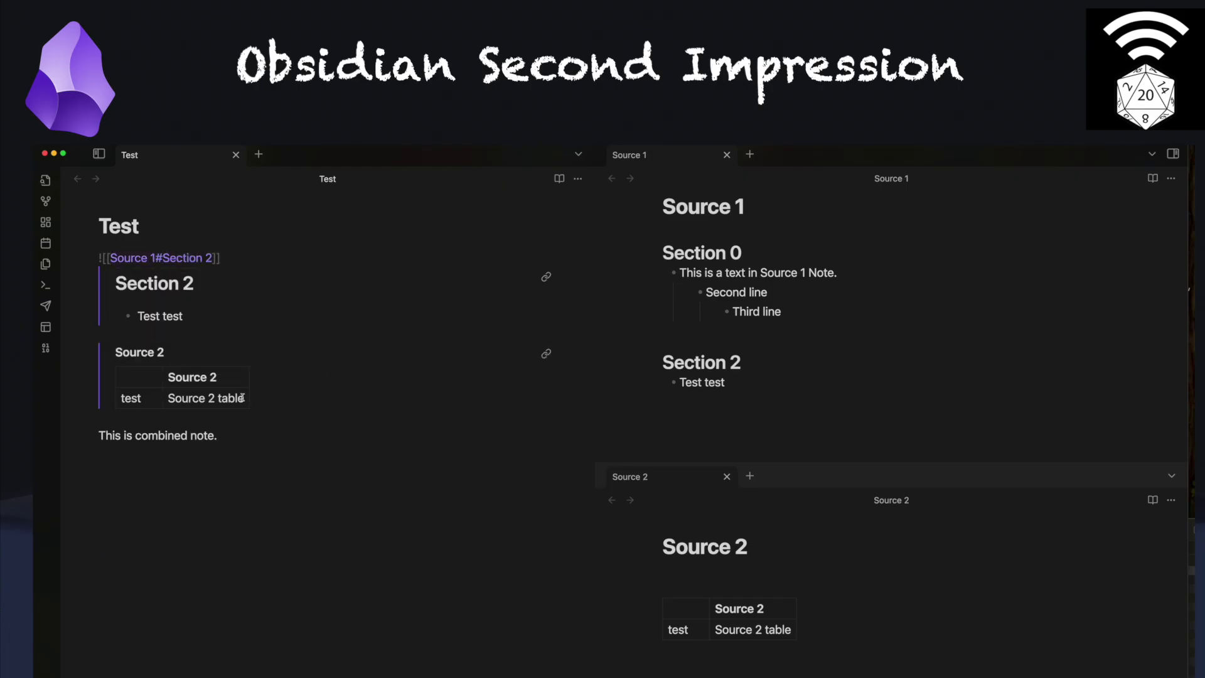
click(272, 475)
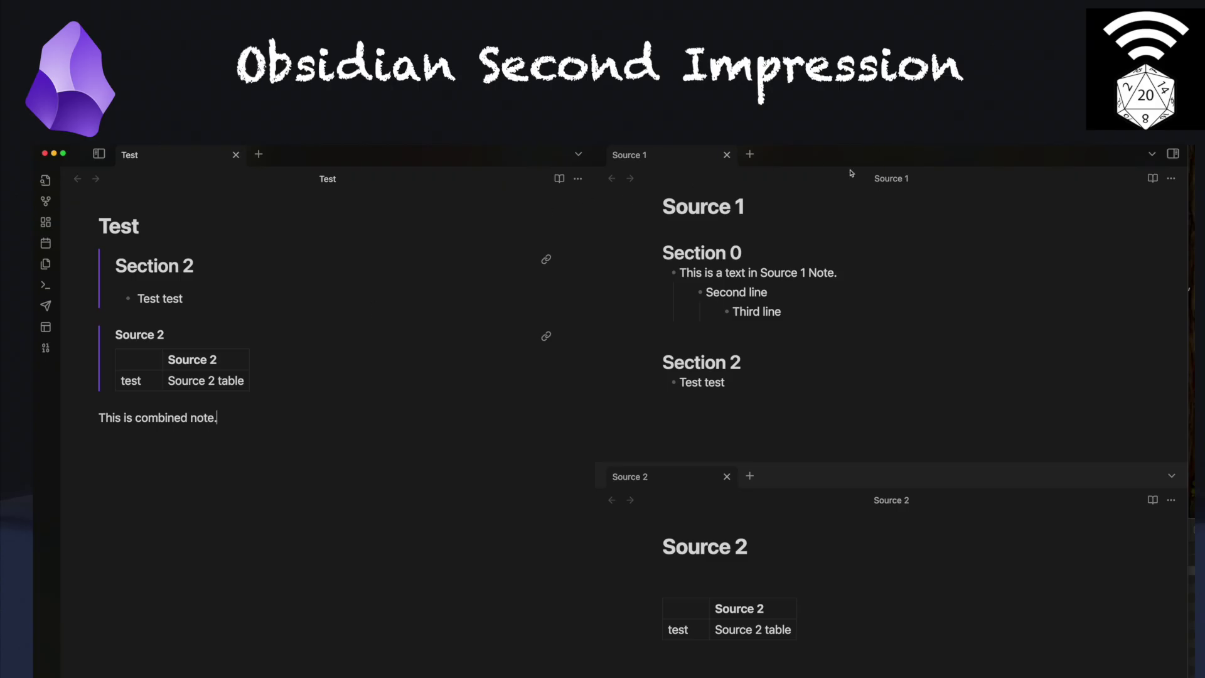
Rename the Section 2 heading in the Source 1 note to Section 3
click(741, 362)
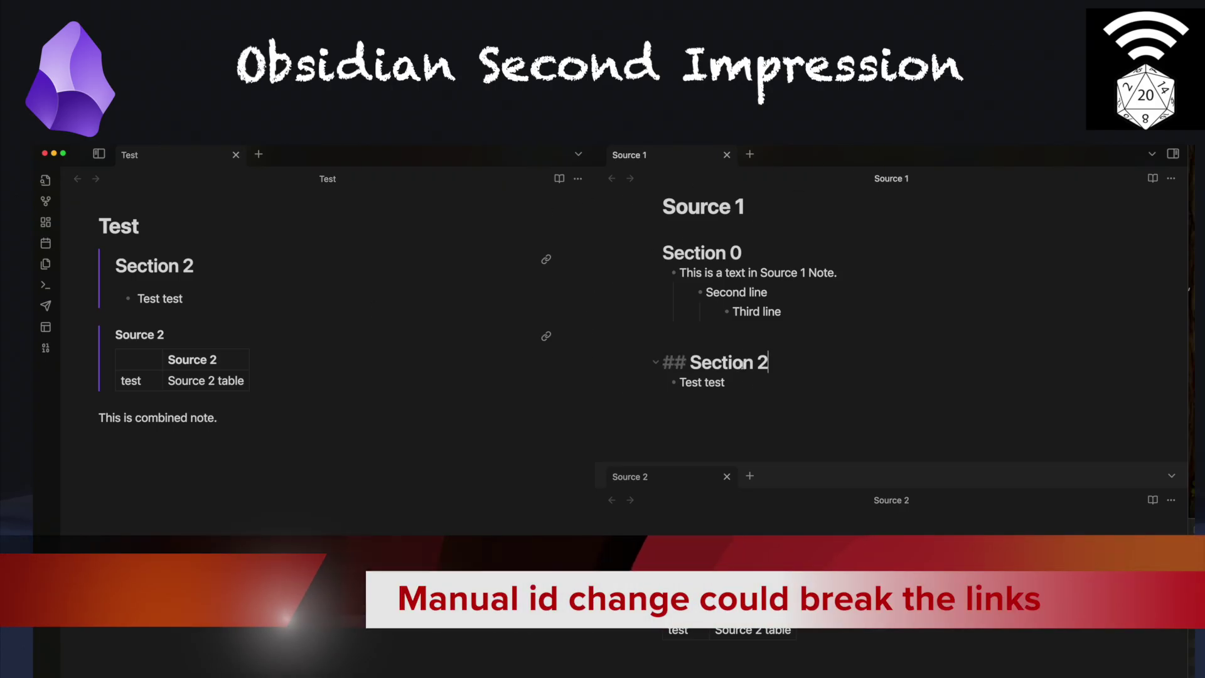
key(BackSpace)
text(3)
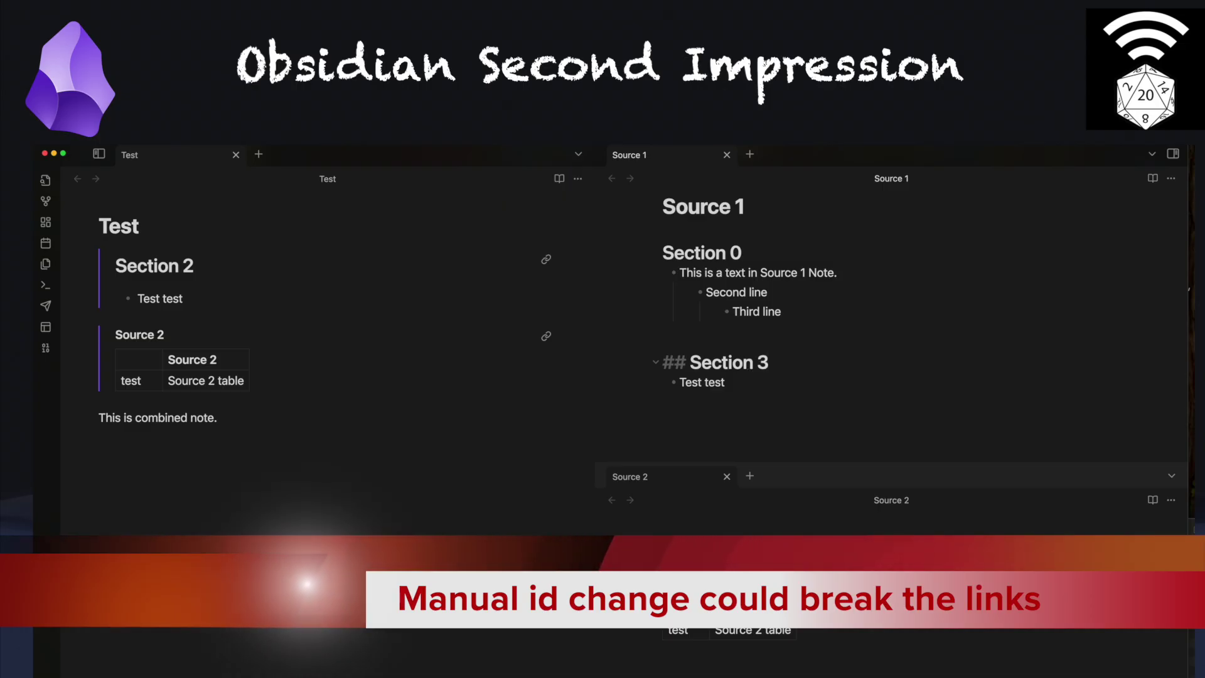
click(705, 401)
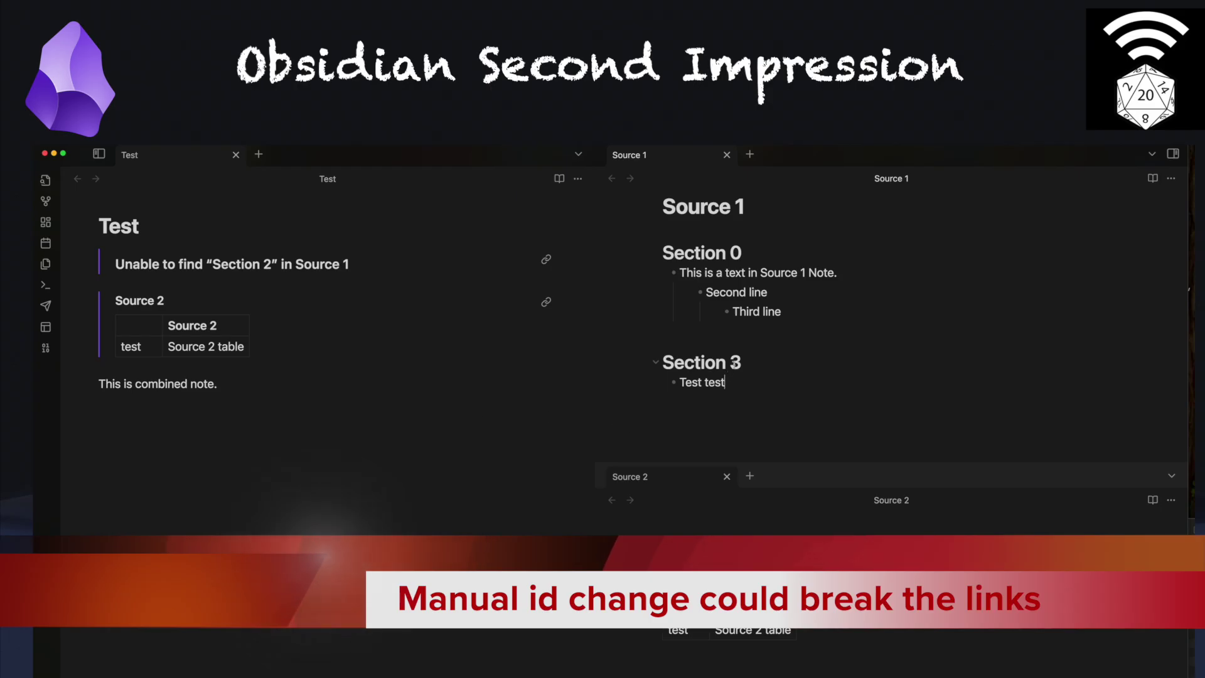
Change the number in the Source 1 note's Section 3 heading back to 2
double_click(734, 363)
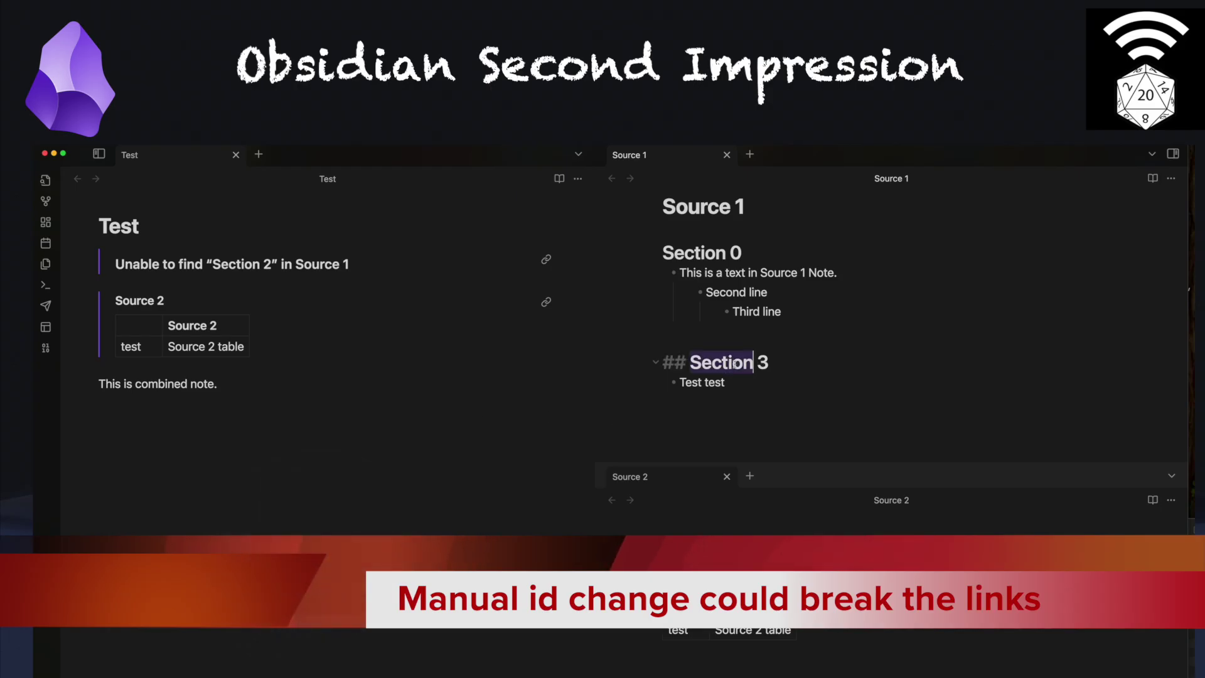
click(757, 367)
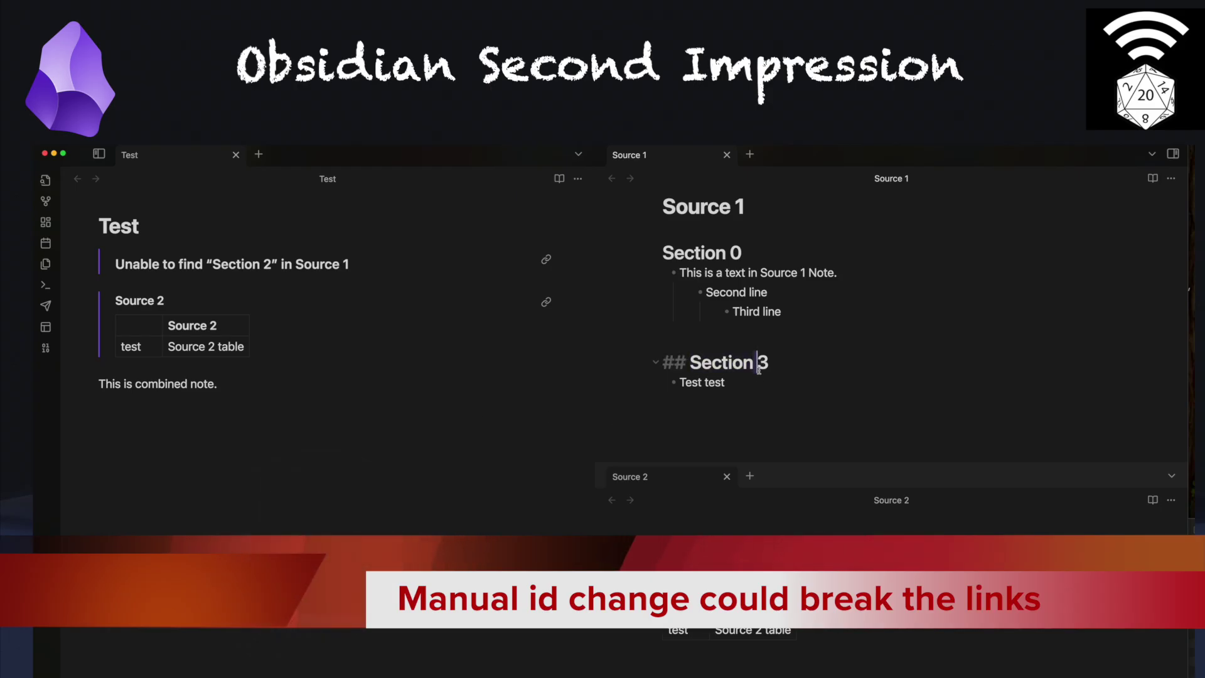
double_click(762, 364)
text(2)
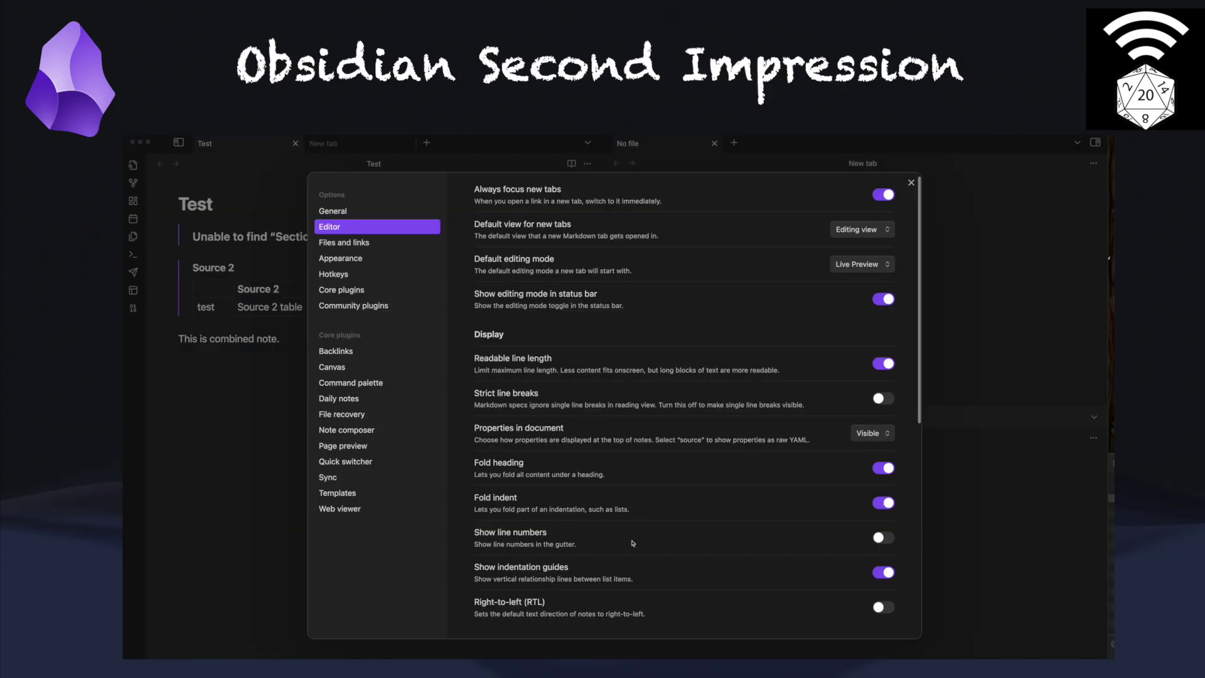
Review the Editor settings from the display options through behavior to the advanced options
scroll(632, 544, down, 1)
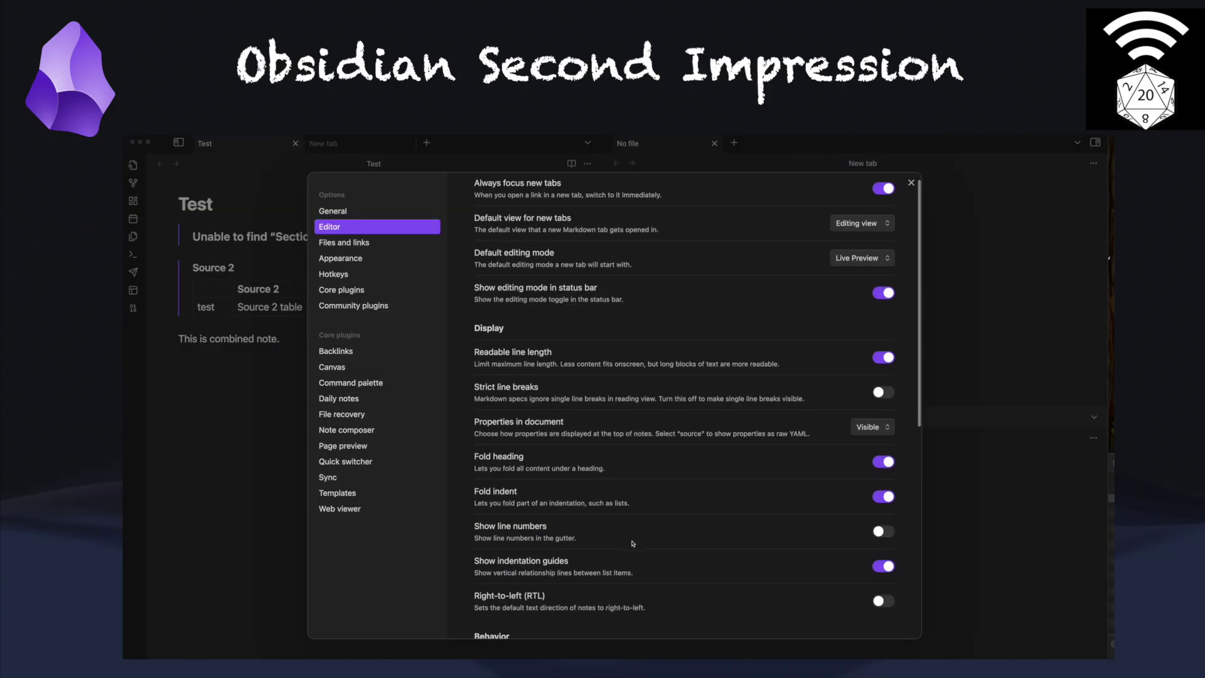
scroll(633, 543, down, 2)
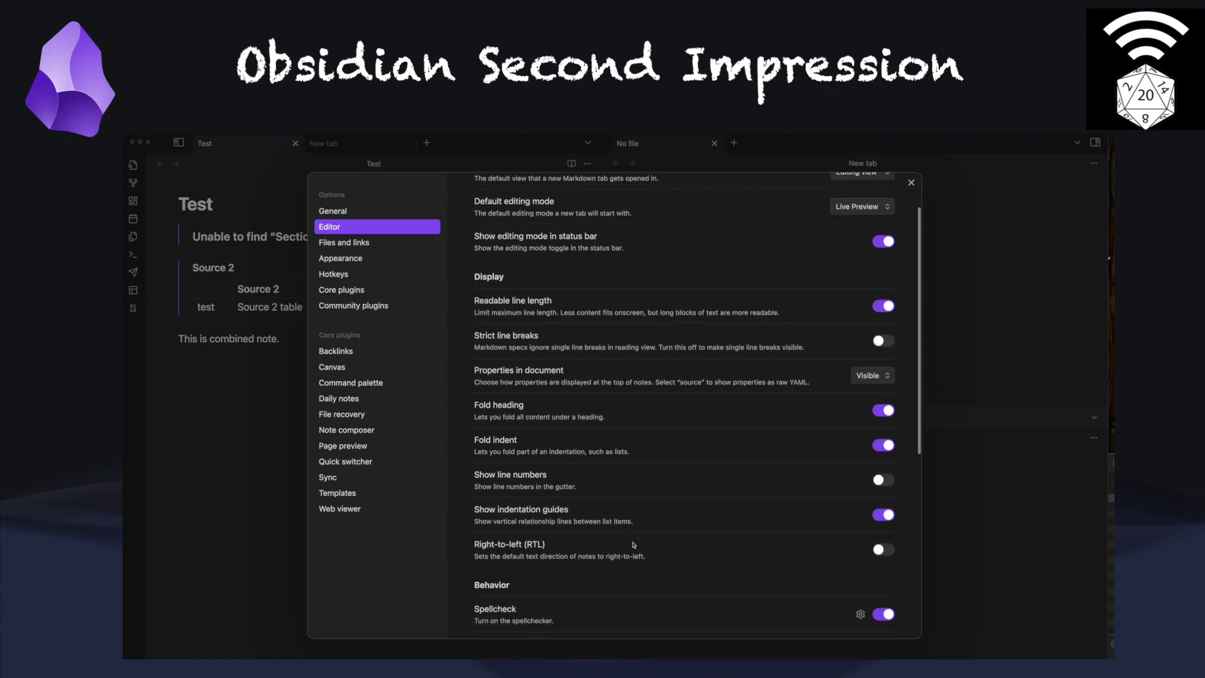
scroll(634, 546, down, 3)
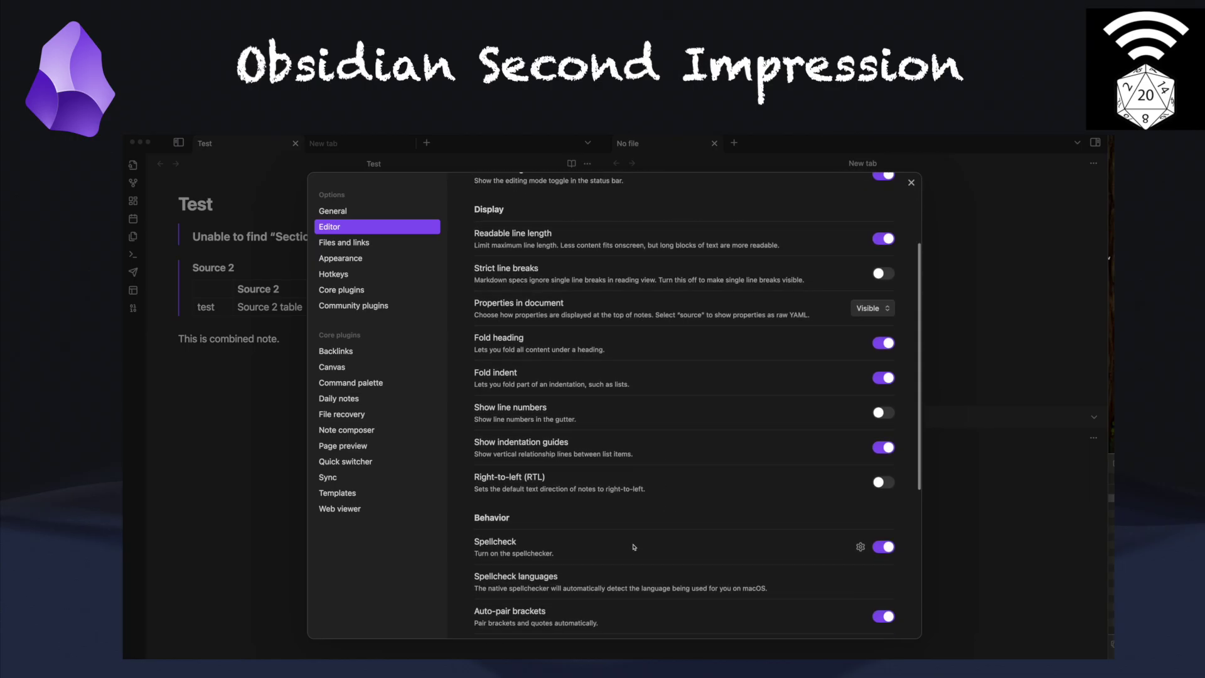
scroll(634, 547, down, 2)
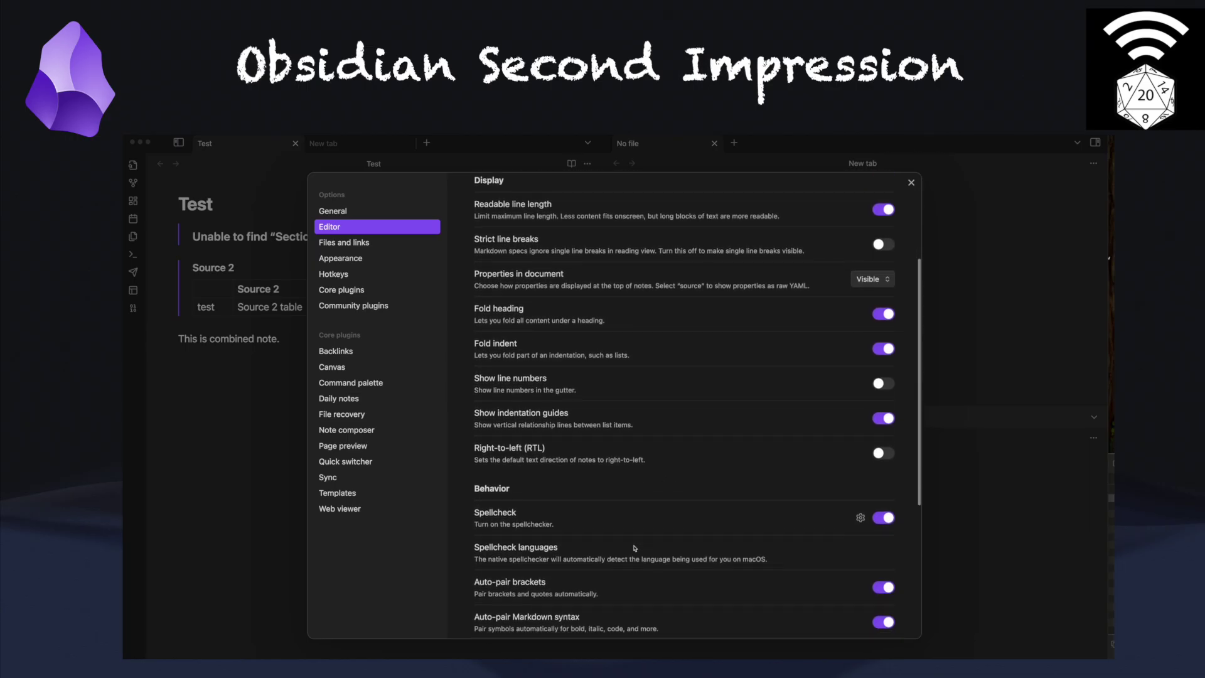
scroll(635, 548, down, 5)
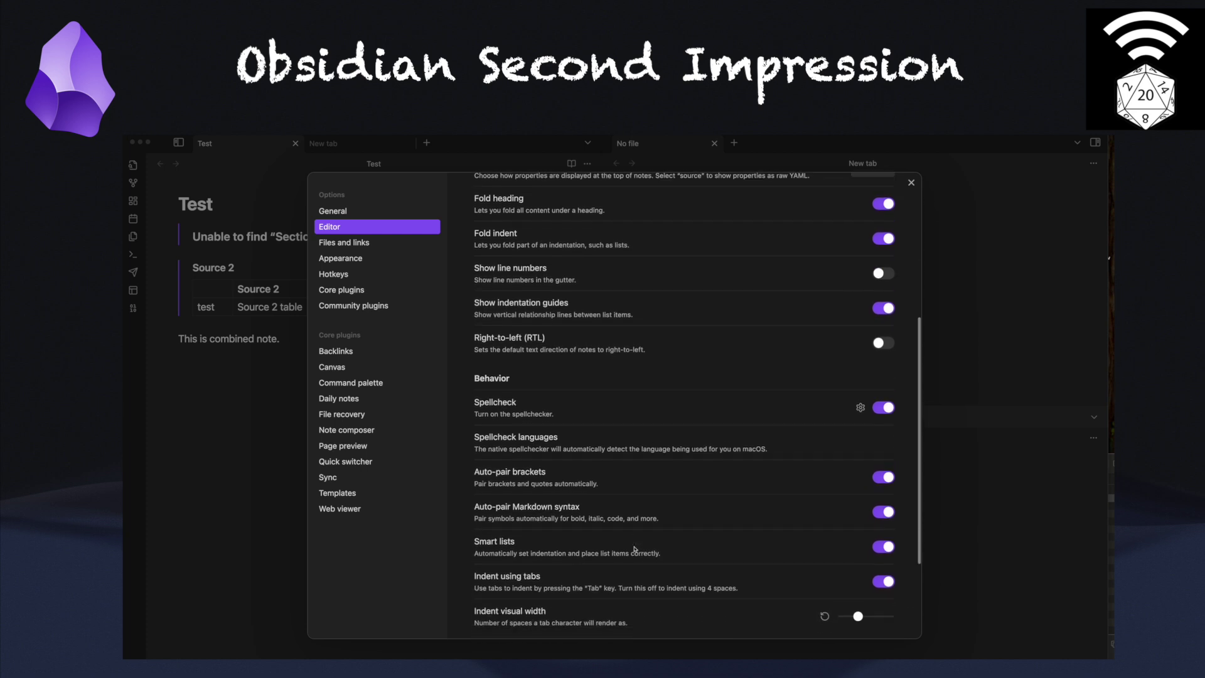
scroll(636, 549, down, 5)
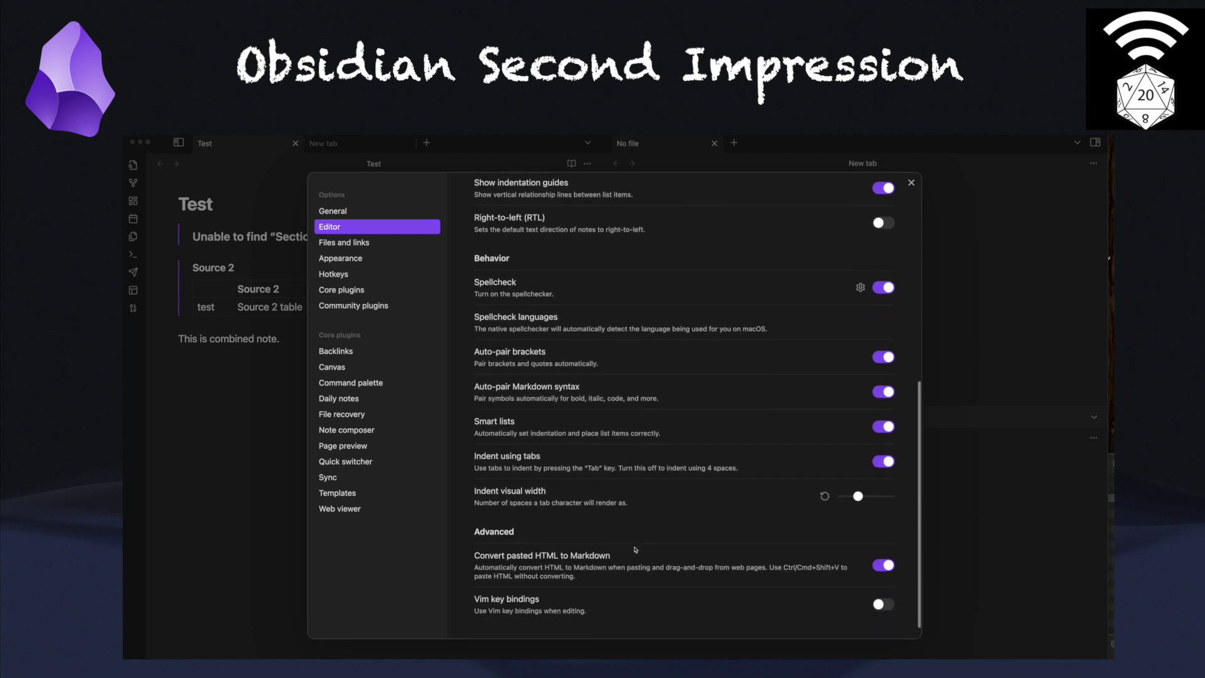
Review the Files and links settings, including new note location, link format, attachments and advanced options
click(388, 243)
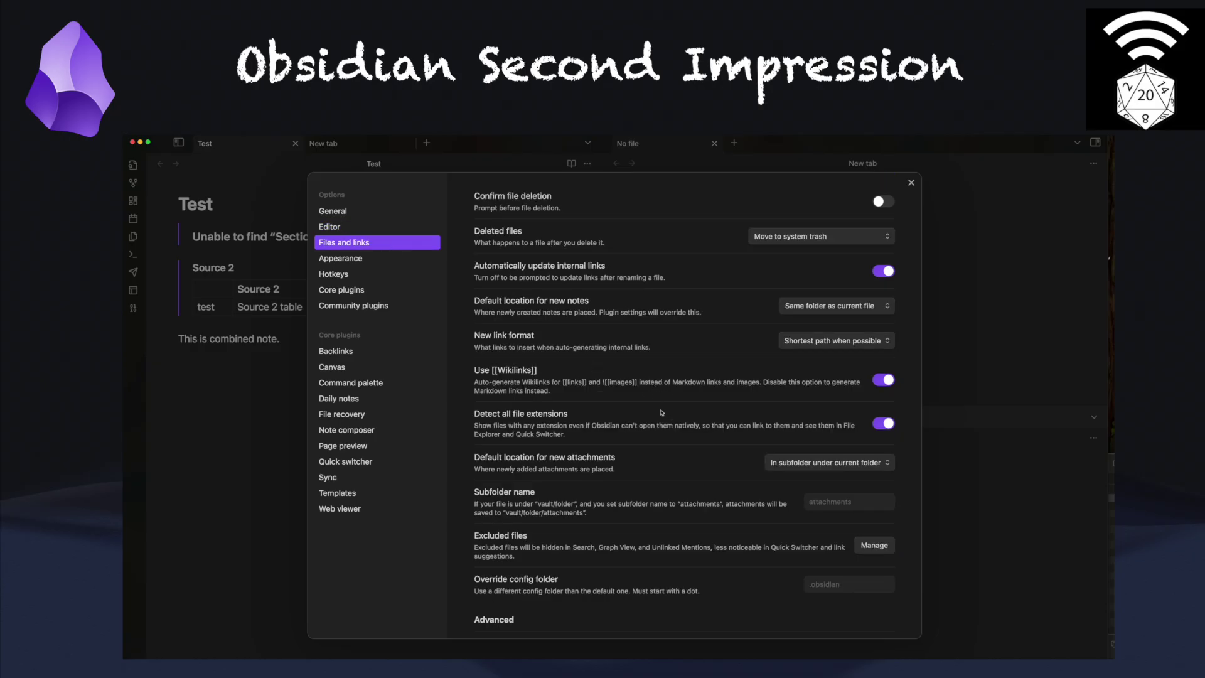
scroll(688, 498, down, 1)
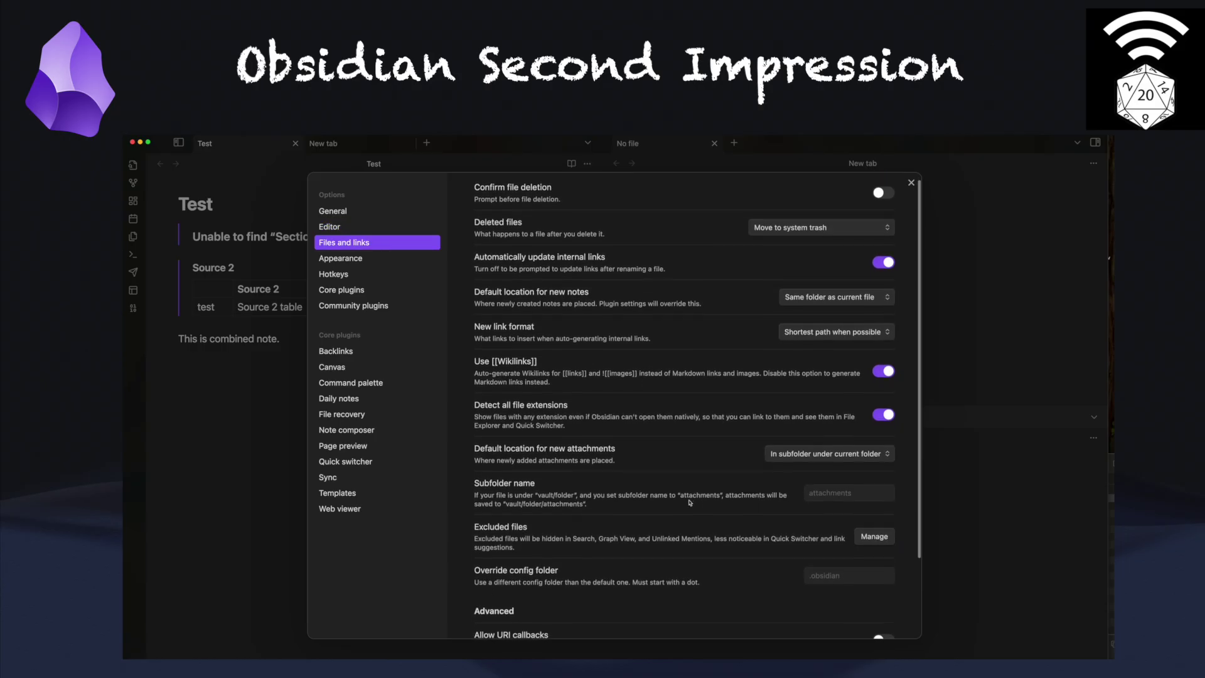
scroll(691, 504, down, 3)
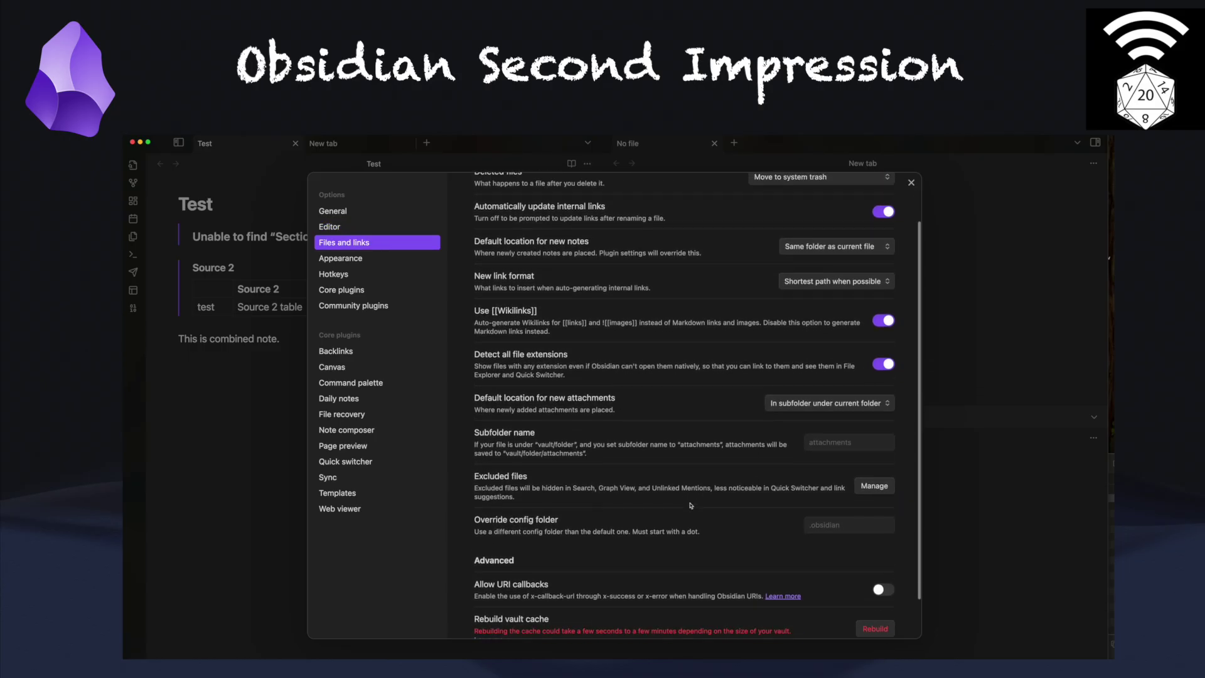
scroll(691, 506, down, 2)
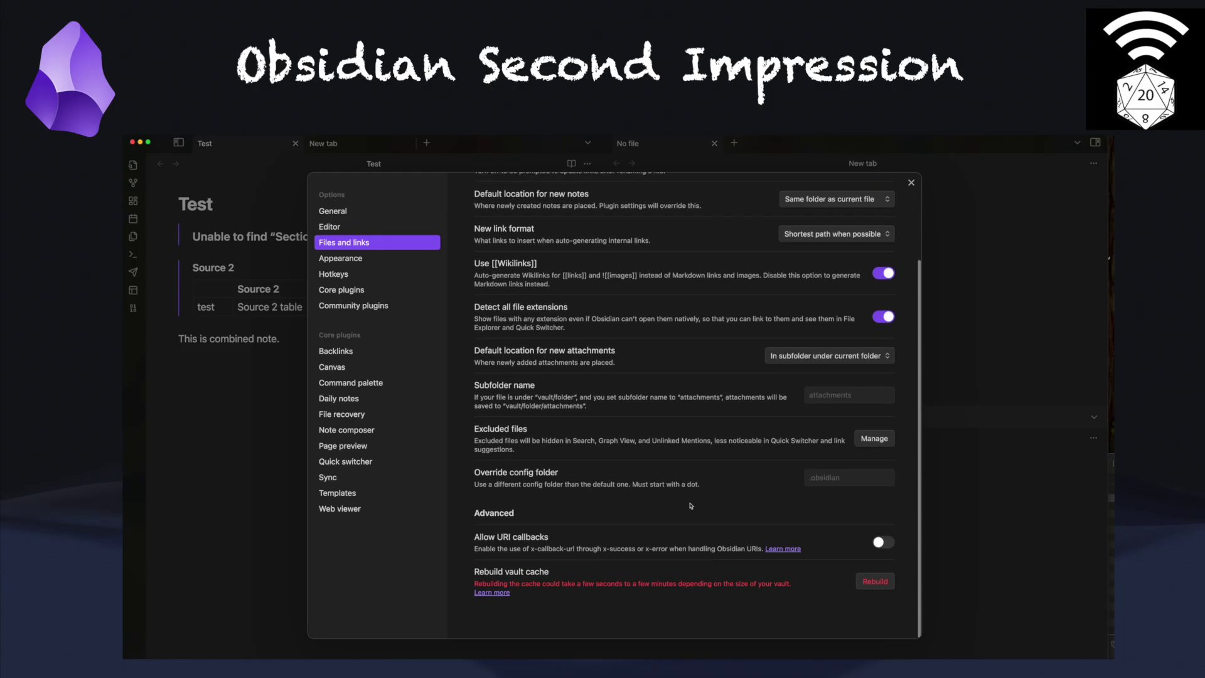
Look over the Appearance settings and the list of assignable hotkeys
click(370, 259)
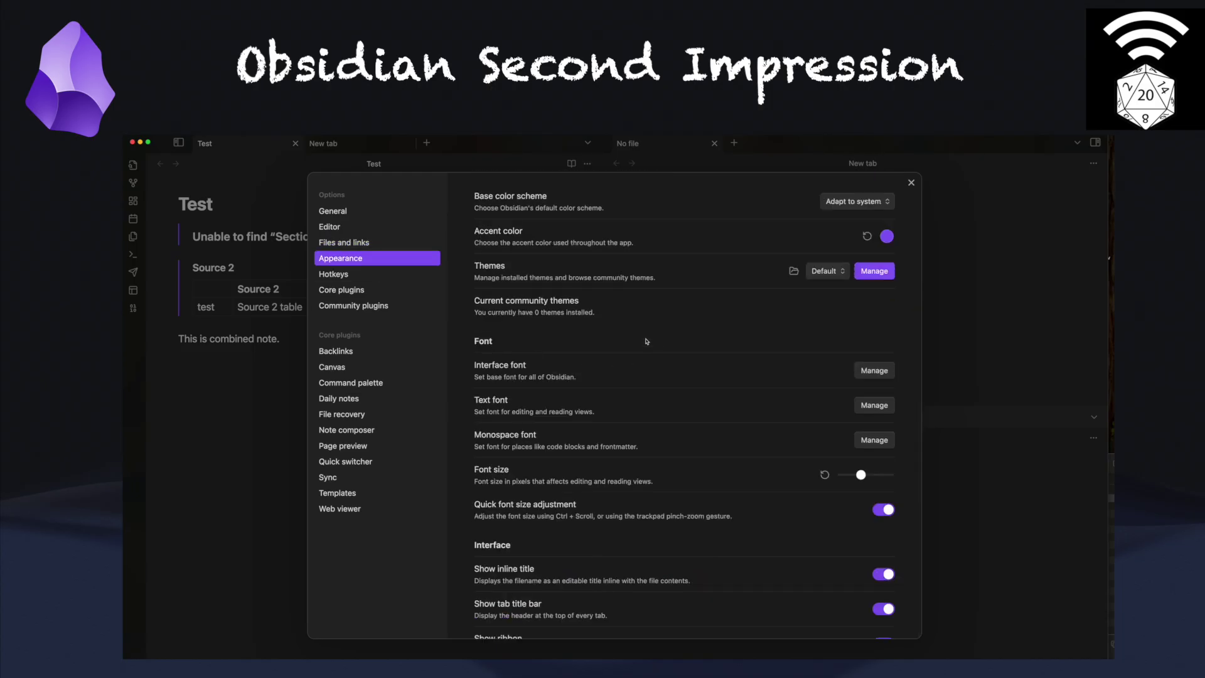
click(376, 276)
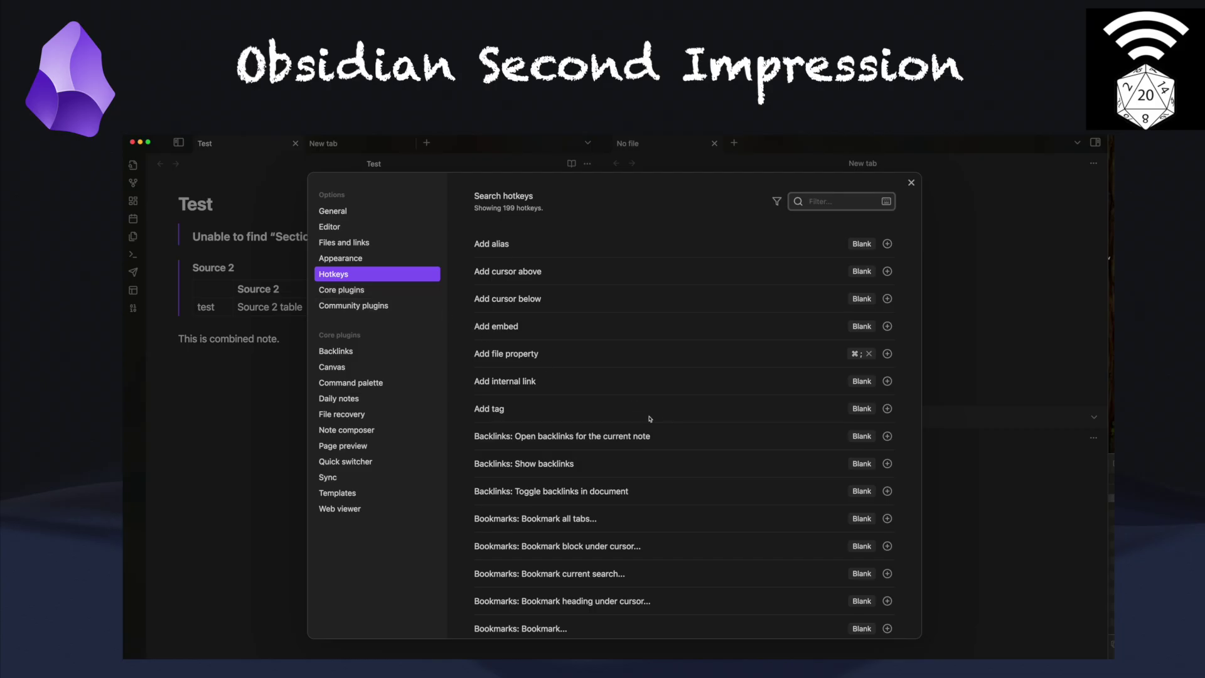
scroll(649, 418, down, 1)
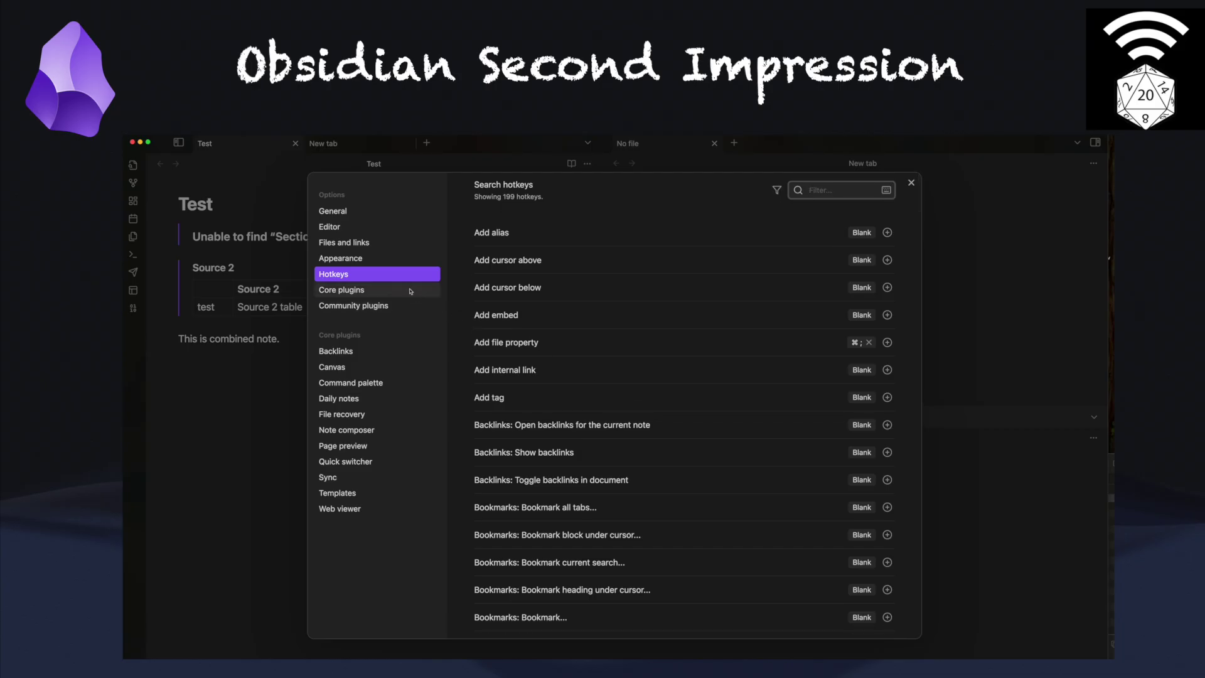
Open the community theme manager from the Appearance settings and browse the available themes
click(377, 258)
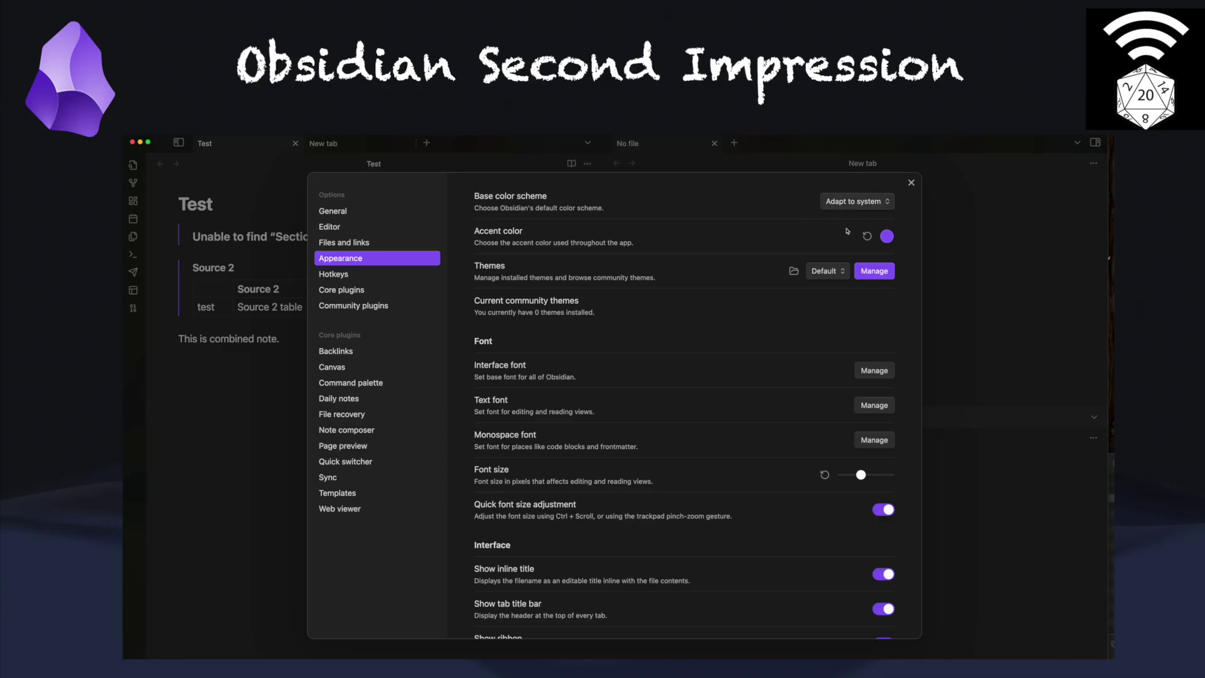
click(867, 274)
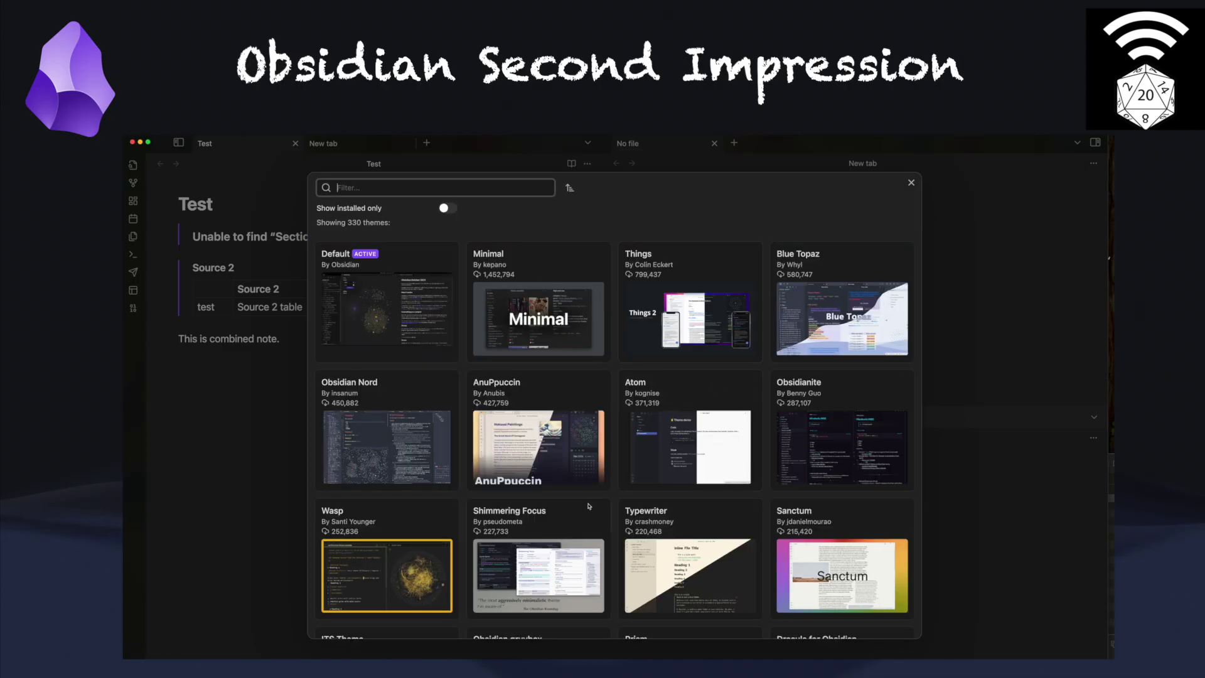
scroll(589, 506, down, 4)
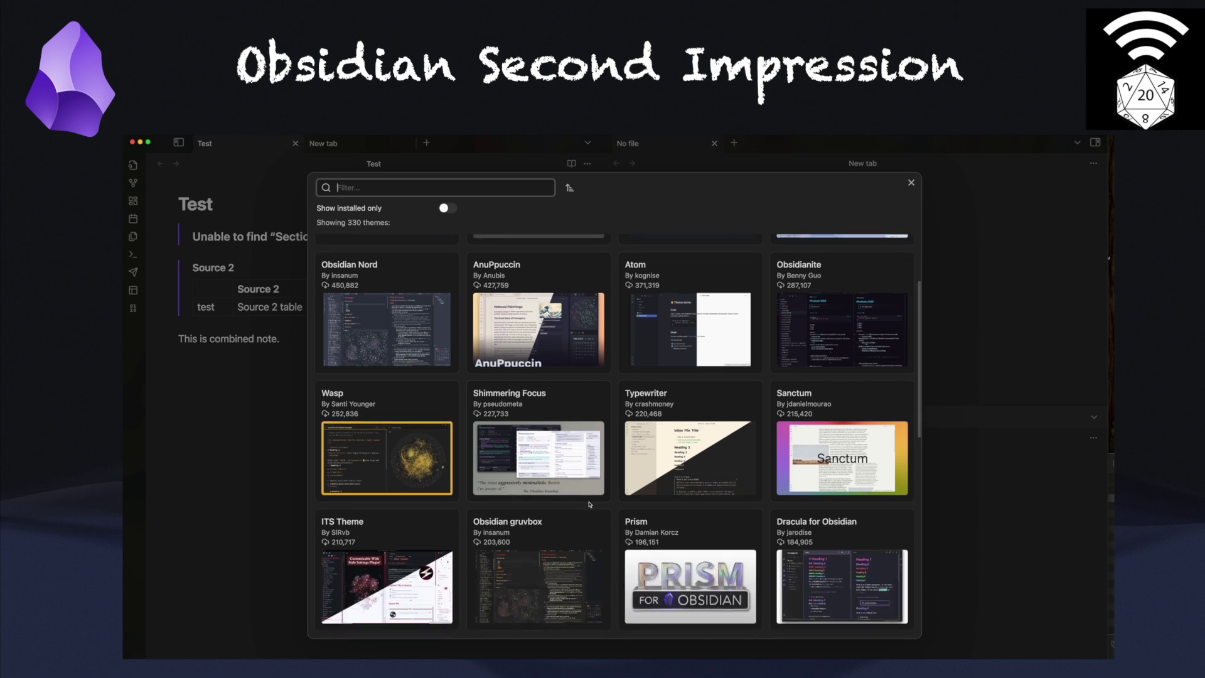
scroll(590, 508, down, 1)
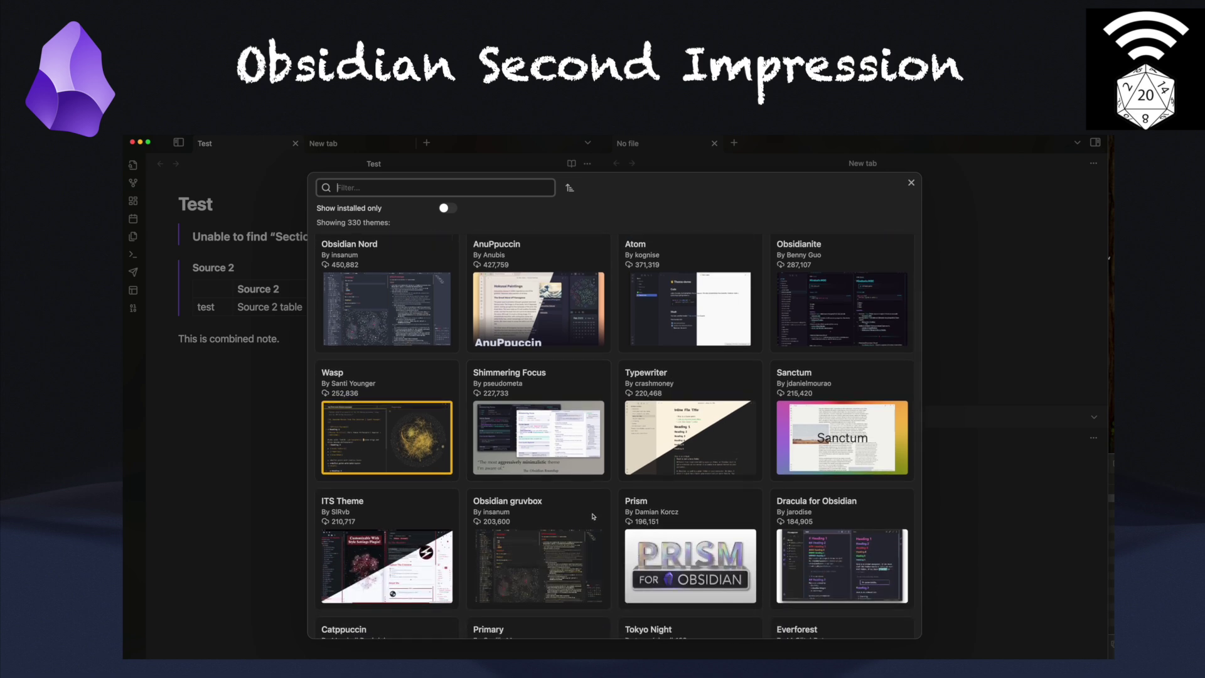